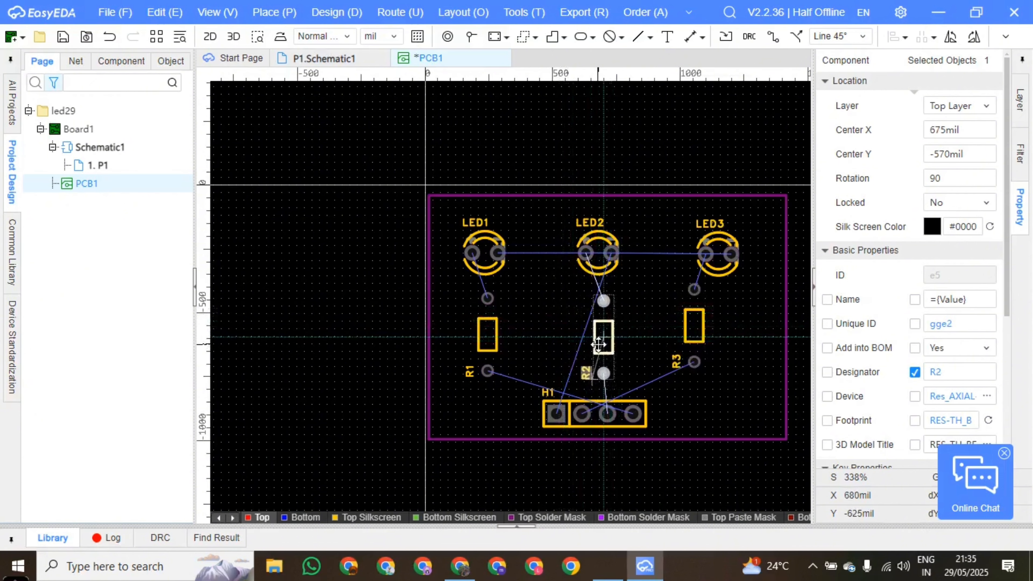
{"action": "left_click", "coordinate": [716, 328]}
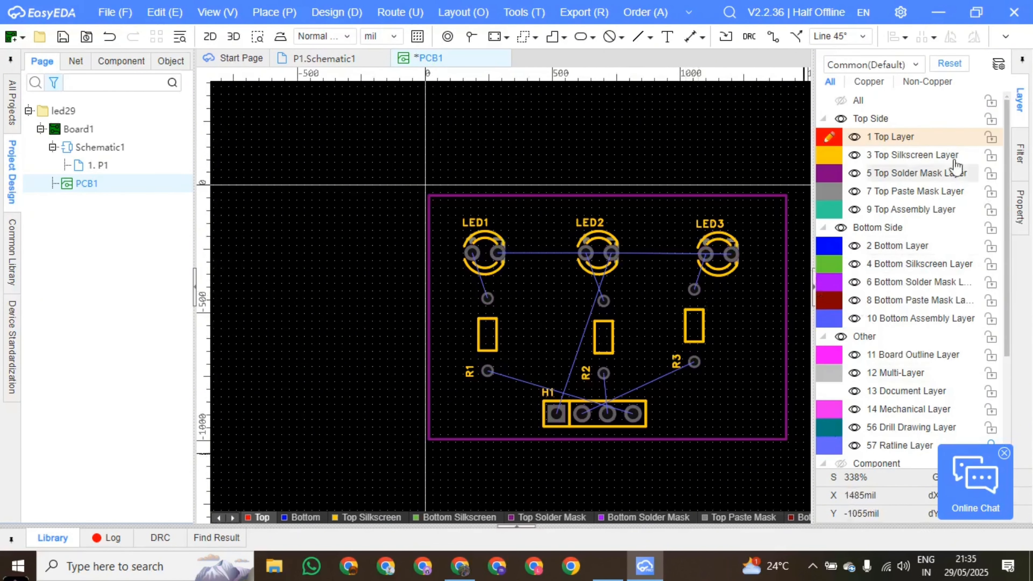
{"action": "left_click", "coordinate": [886, 248]}
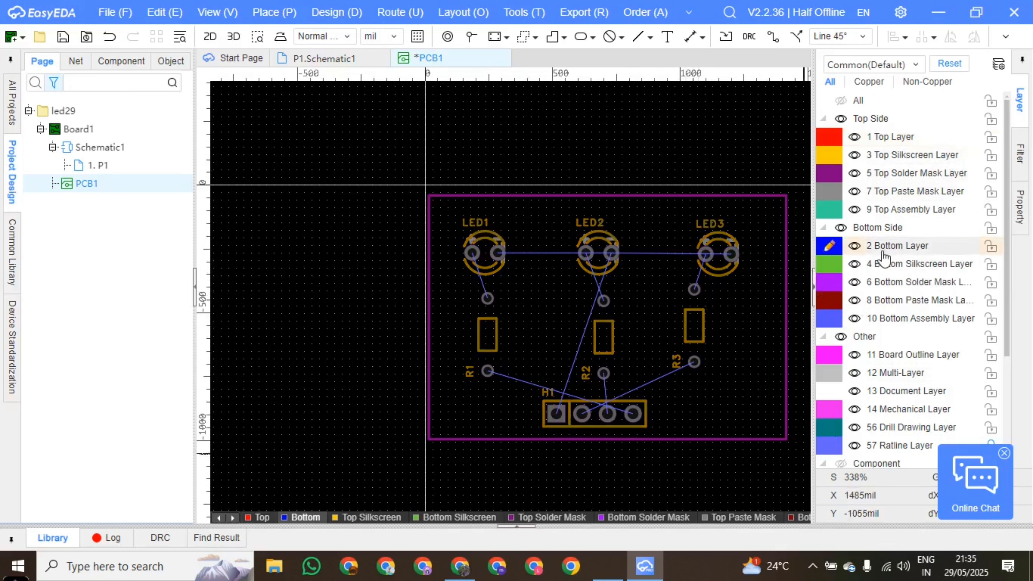
{"action": "left_click", "coordinate": [883, 260]}
{"action": "left_click", "coordinate": [874, 136]}
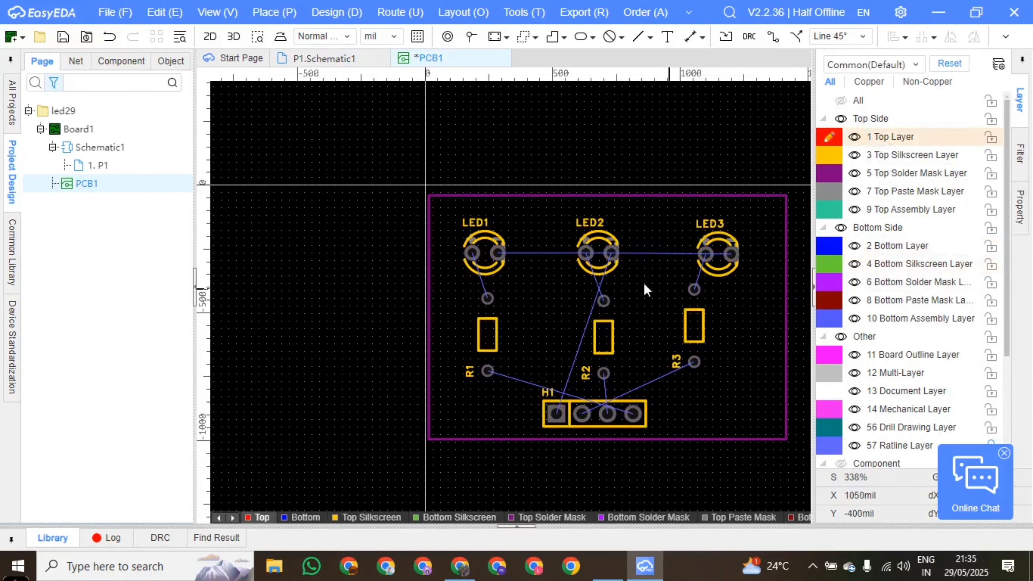
Route a top-layer track from LED1's positive pad to R1's upper pad and start another from R1's lower pad.
{"action": "left_click", "coordinate": [471, 37]}
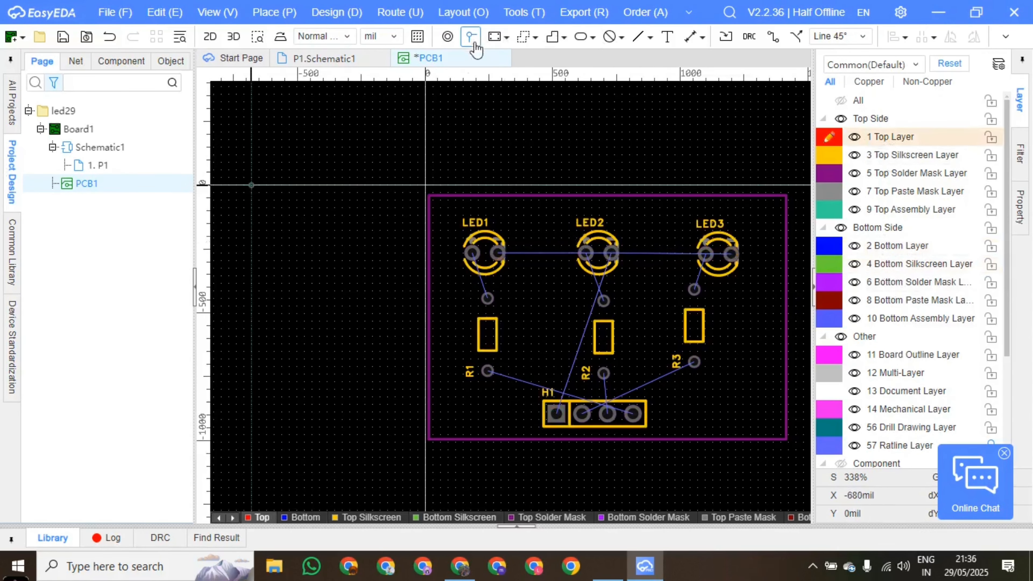
{"action": "left_click", "coordinate": [773, 36]}
{"action": "left_click", "coordinate": [475, 250]}
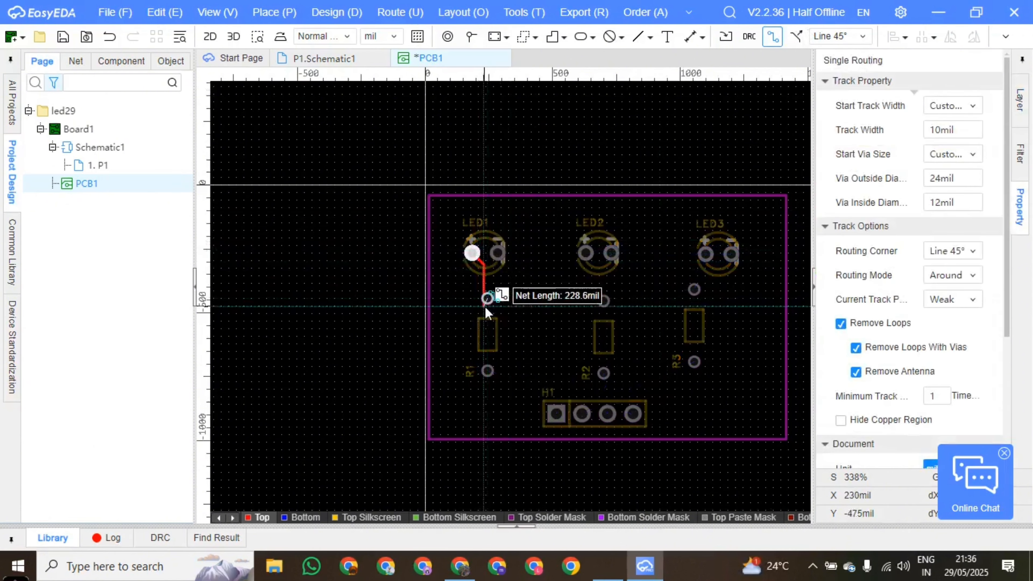
{"action": "left_click", "coordinate": [491, 301]}
{"action": "left_click", "coordinate": [488, 371]}
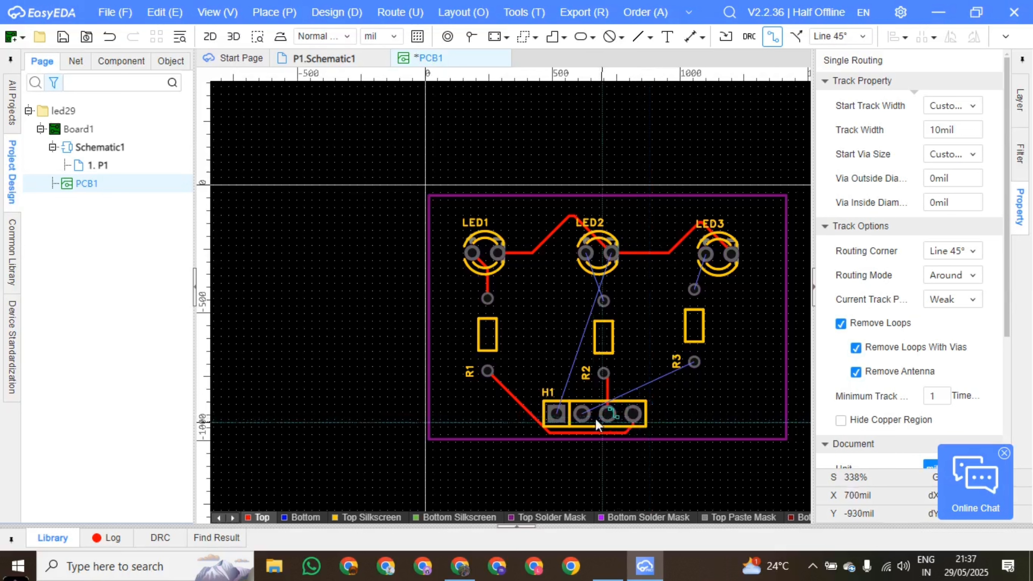
Route a top-layer track from the second pin of header H1 to R3's lower pad.
{"action": "left_click", "coordinate": [582, 414]}
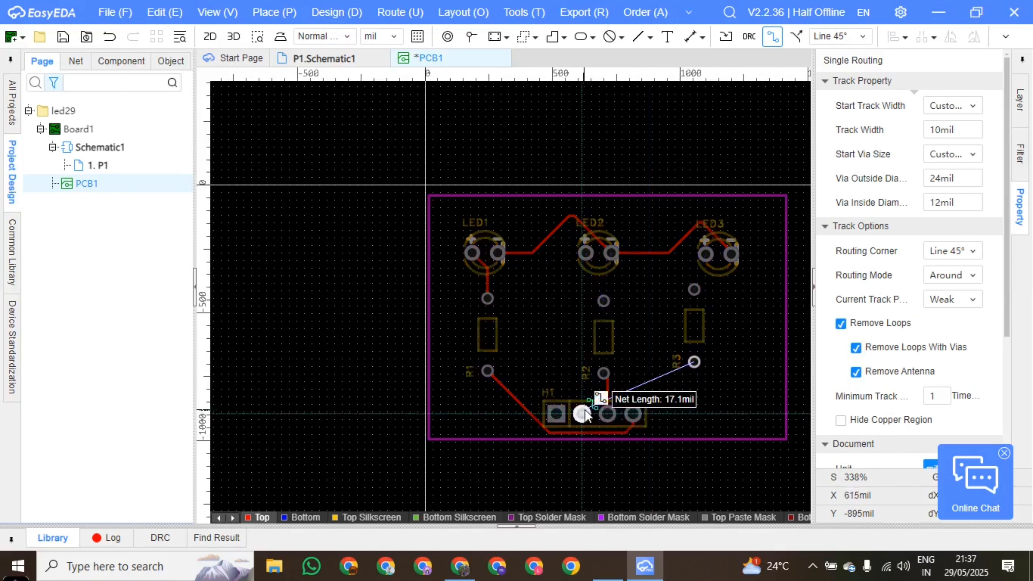
{"action": "left_click", "coordinate": [691, 362]}
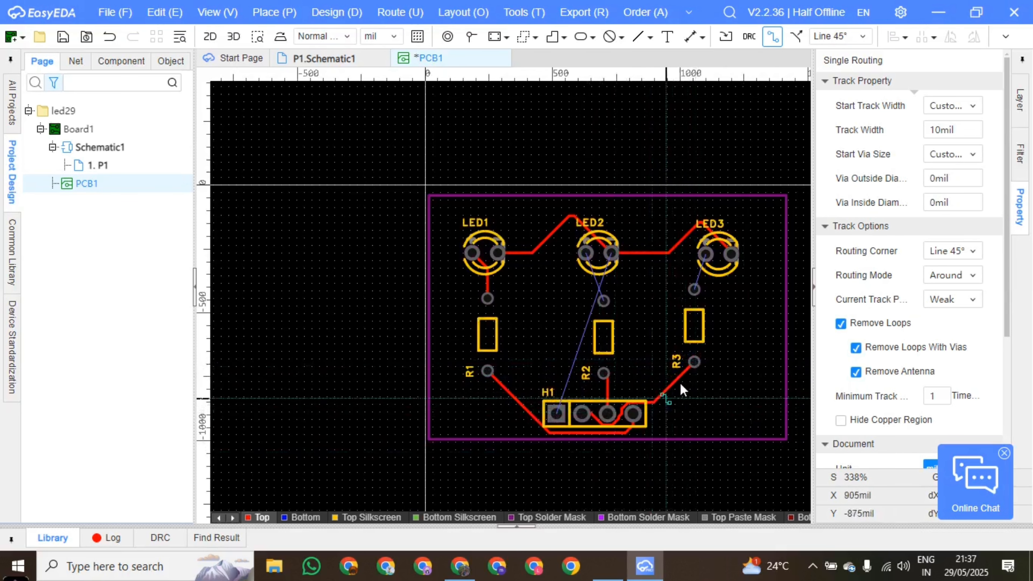
Delete the track between R2's lower pad and H1's third pin, and restart single routing.
{"action": "left_click", "coordinate": [608, 390]}
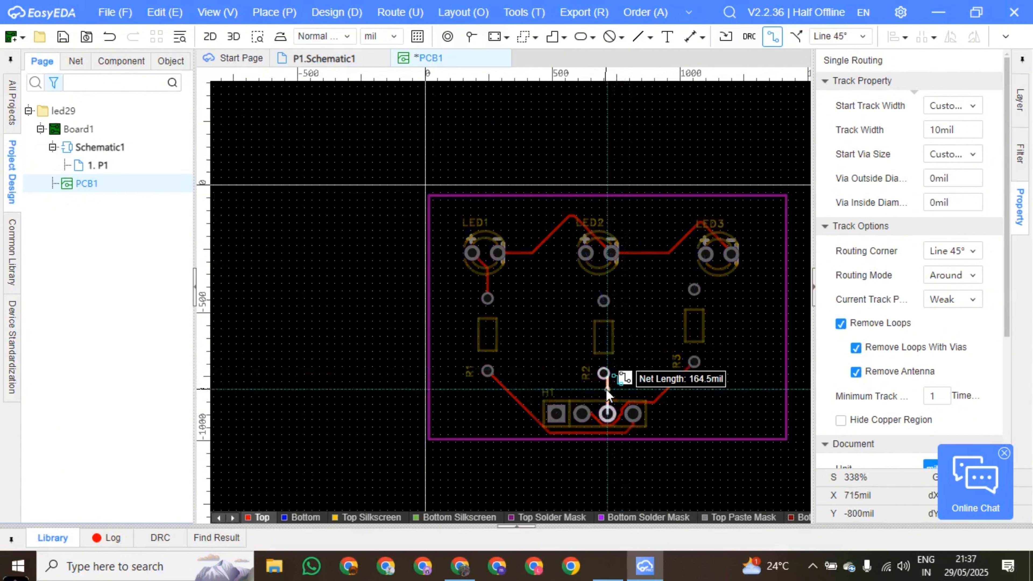
{"action": "left_click", "coordinate": [614, 407]}
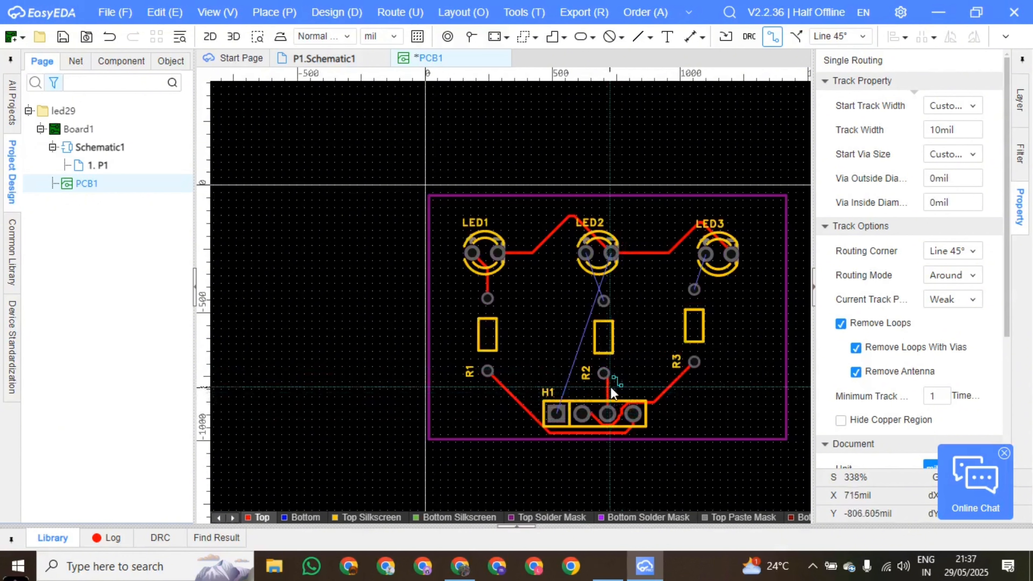
{"action": "left_click", "coordinate": [608, 386]}
{"action": "key", "text": "Delete"}
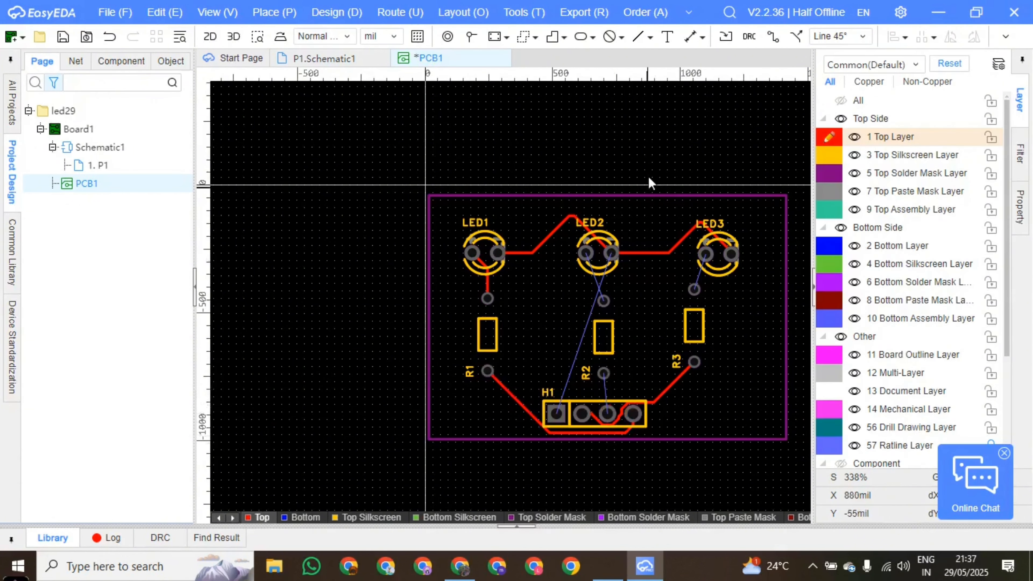
{"action": "key", "text": "w"}
Open the board's 3D view and examine the components and tracks from several angles and distances.
{"action": "left_click", "coordinate": [233, 37]}
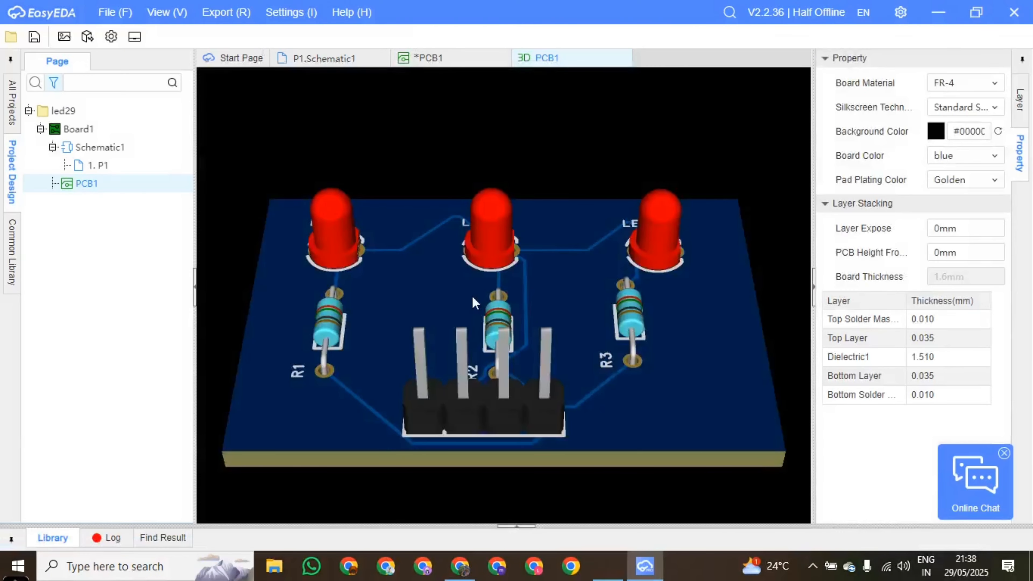
{"action": "left_click_drag", "start_coordinate": [535, 257], "coordinate": [527, 310]}
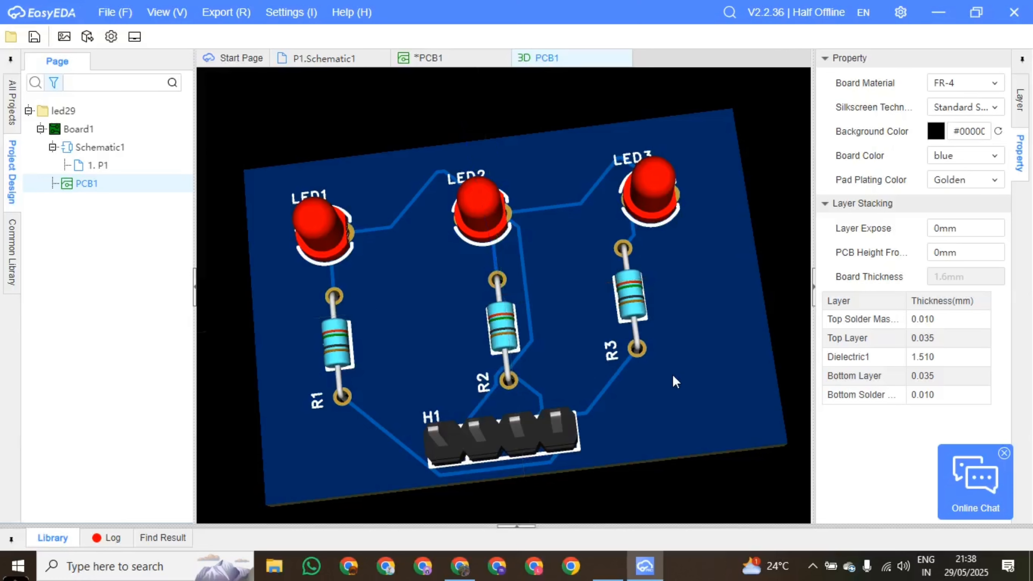
{"action": "mouse_move", "coordinate": [676, 378]}
{"action": "left_mouse_down"}
{"action": "mouse_move", "coordinate": [667, 402]}
{"action": "mouse_move", "coordinate": [665, 370]}
{"action": "left_mouse_up"}
{"action": "scroll", "coordinate": [562, 273], "scroll_direction": "down", "scroll_amount": 3}
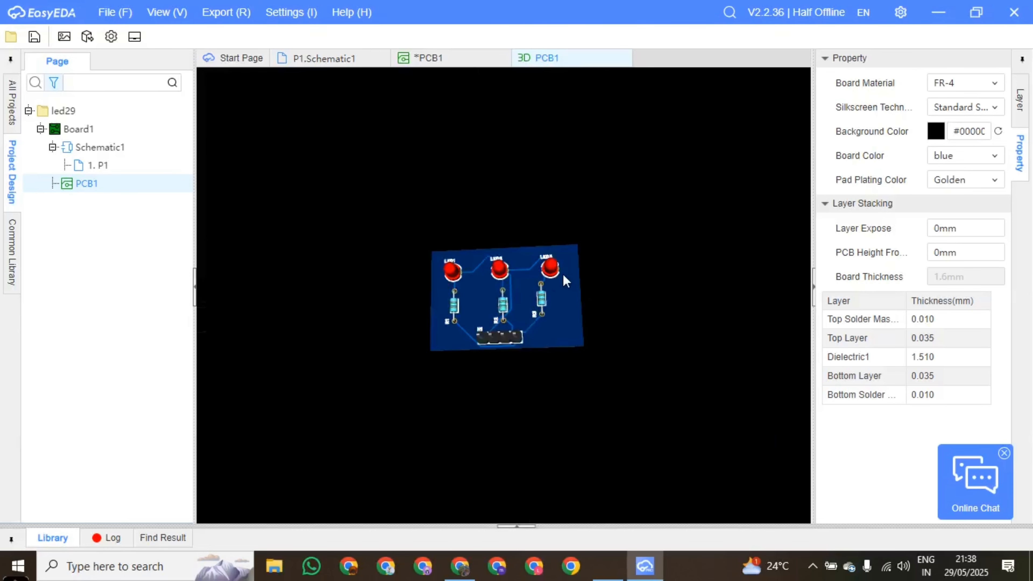
{"action": "scroll", "coordinate": [557, 275], "scroll_direction": "up", "scroll_amount": 6}
{"action": "left_click_drag", "start_coordinate": [524, 174], "coordinate": [545, 338]}
{"action": "scroll", "coordinate": [541, 332], "scroll_direction": "down", "scroll_amount": 5}
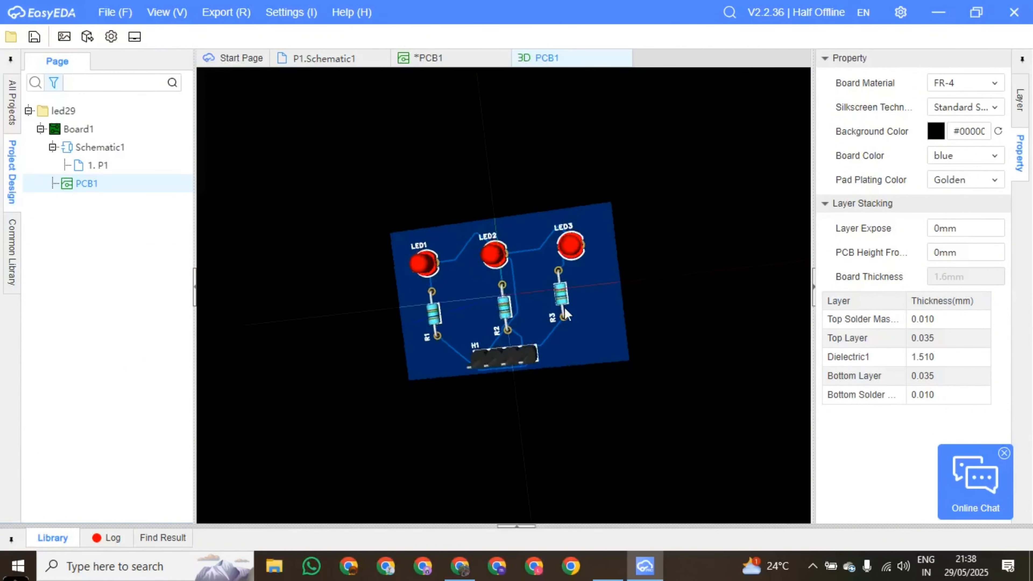
{"action": "scroll", "coordinate": [505, 284], "scroll_direction": "up", "scroll_amount": 3}
{"action": "mouse_move", "coordinate": [677, 209]}
{"action": "left_mouse_down"}
{"action": "mouse_move", "coordinate": [695, 238]}
{"action": "mouse_move", "coordinate": [692, 213]}
{"action": "left_mouse_up"}
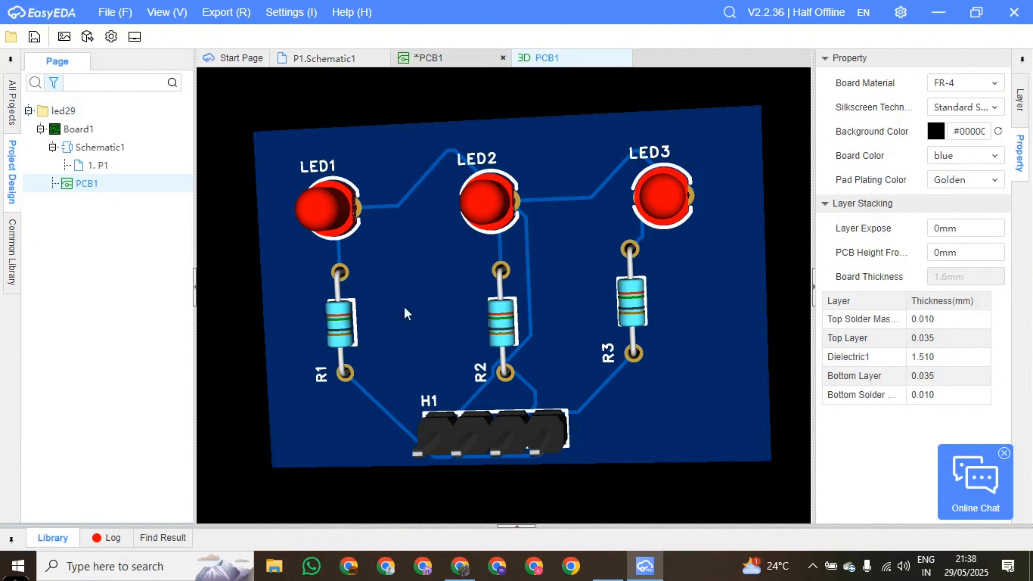
In the PCB layout, place the designer's name as text on the Top Silkscreen Layer beside header H1, near the board's lower-right corner.
{"action": "left_click", "coordinate": [424, 59]}
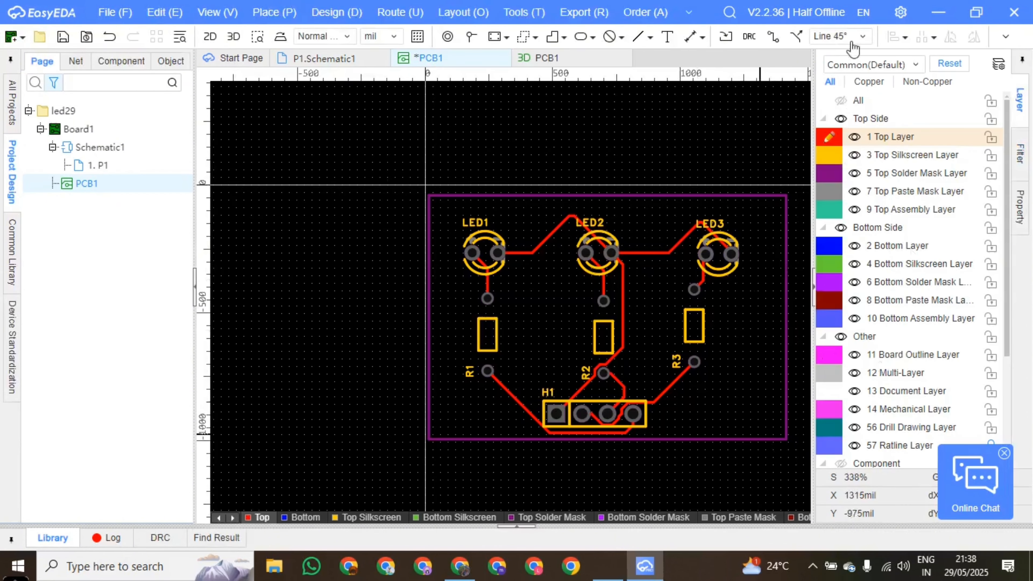
{"action": "left_click", "coordinate": [834, 158]}
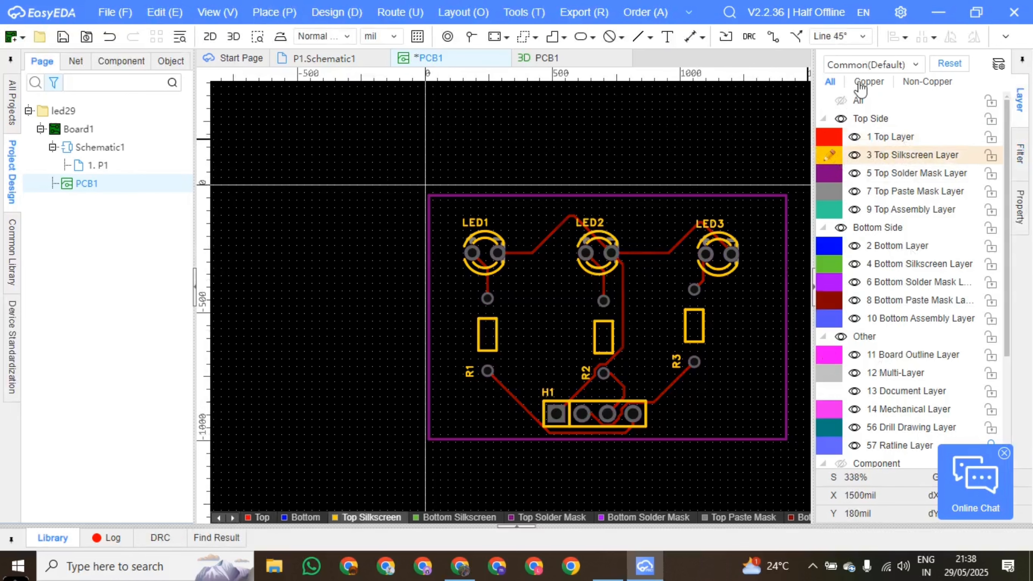
{"action": "left_click", "coordinate": [668, 37]}
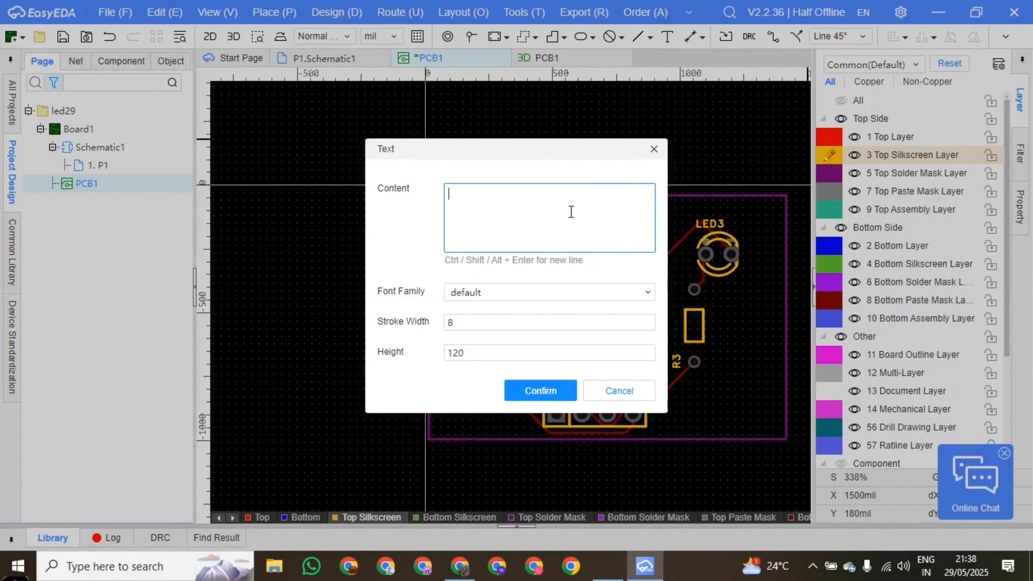
{"action": "type", "text": "led bli"}
{"action": "key", "text": "BackSpace"}
{"action": "key", "text": "BackSpace"}
{"action": "key", "text": "BackSpace"}
{"action": "key", "text": "BackSpace"}
{"action": "key", "text": "BackSpace"}
{"action": "key", "text": "BackSpace"}
{"action": "type", "text": "mathan"}
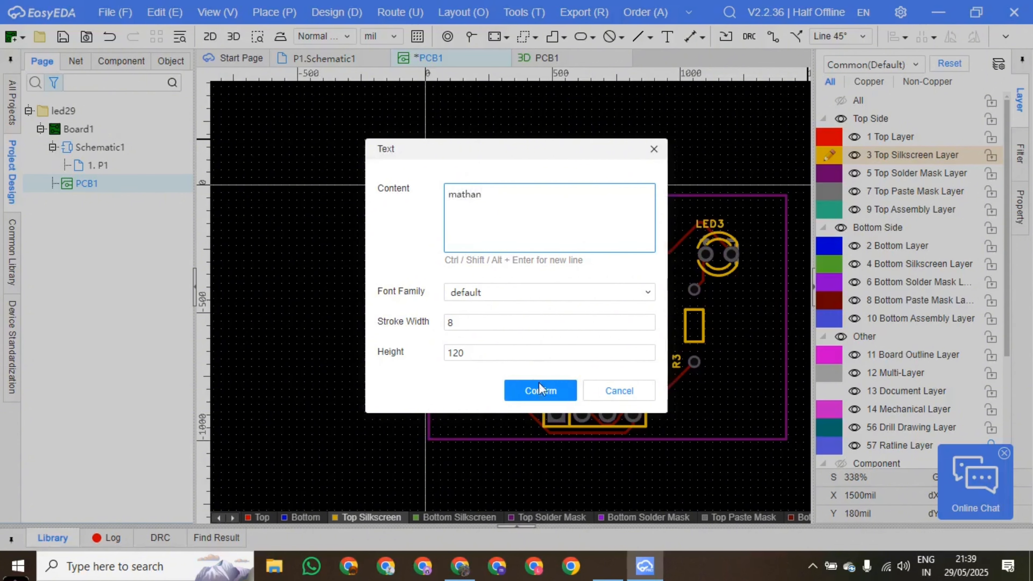
{"action": "left_click", "coordinate": [541, 390]}
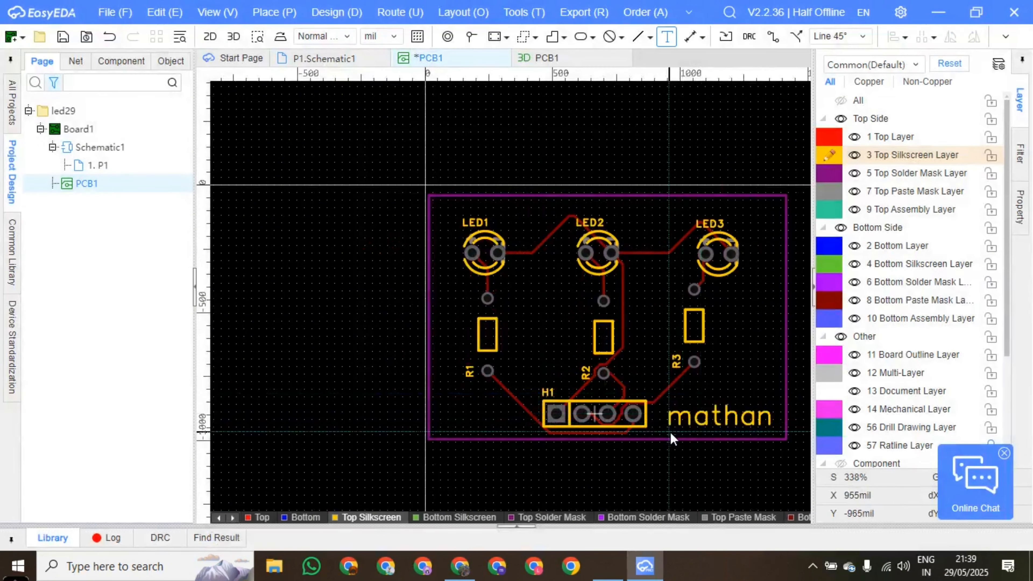
{"action": "left_click", "coordinate": [670, 432]}
{"action": "right_click", "coordinate": [718, 399]}
{"action": "left_click", "coordinate": [734, 373]}
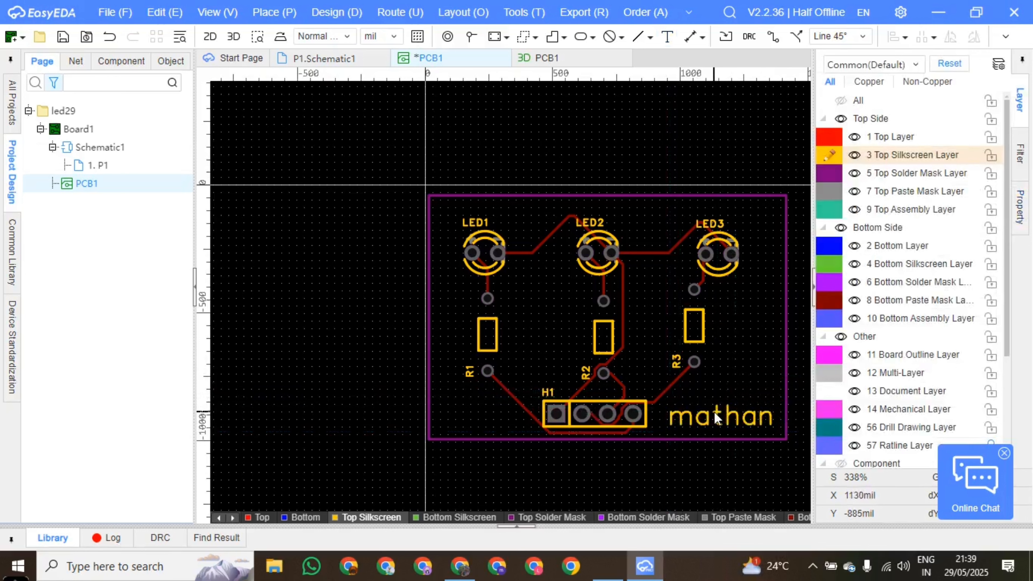
Check the text properties of the R3 designator, including its height.
{"action": "double_click", "coordinate": [678, 362]}
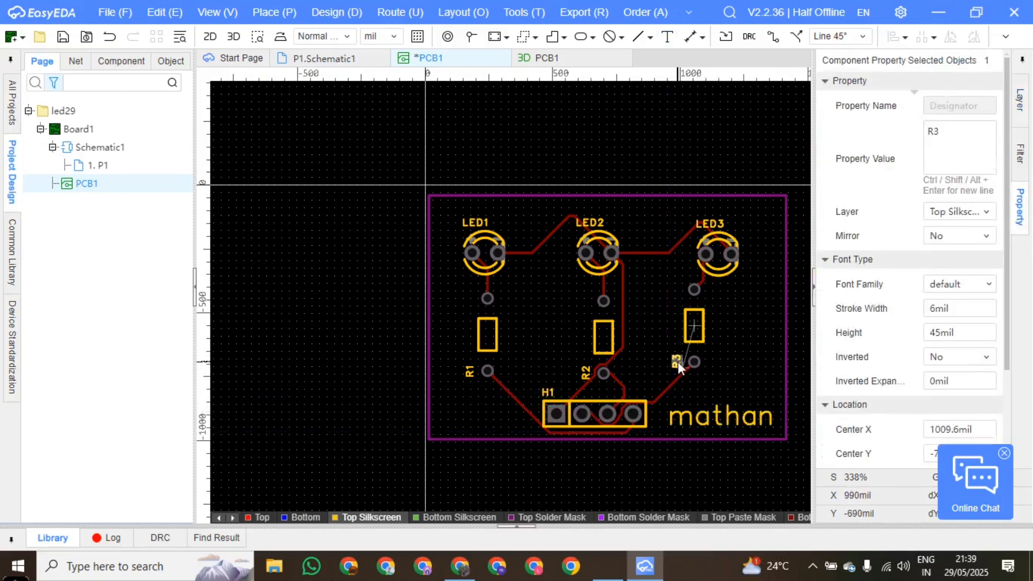
{"action": "left_click", "coordinate": [701, 374]}
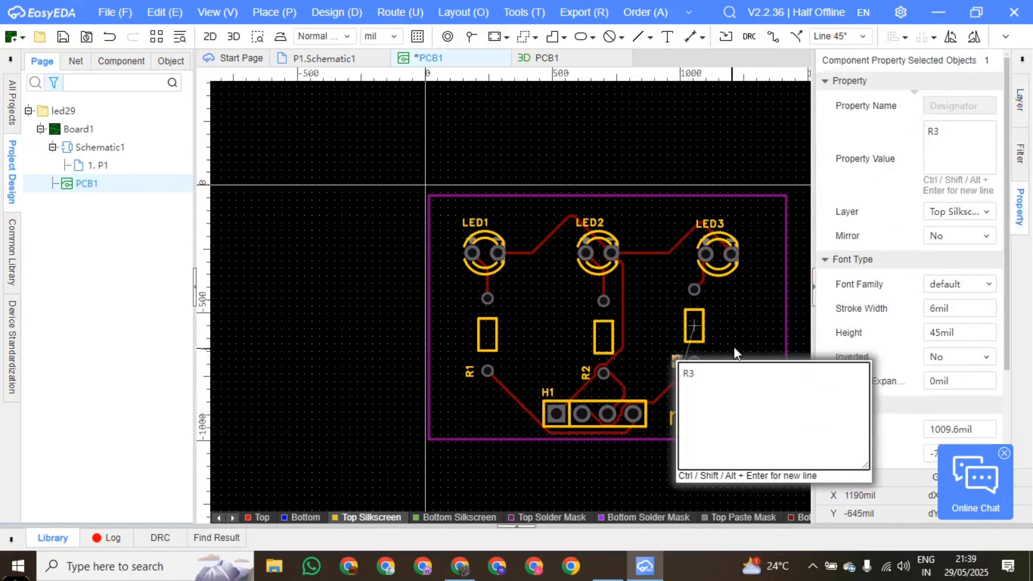
{"action": "left_click", "coordinate": [735, 335]}
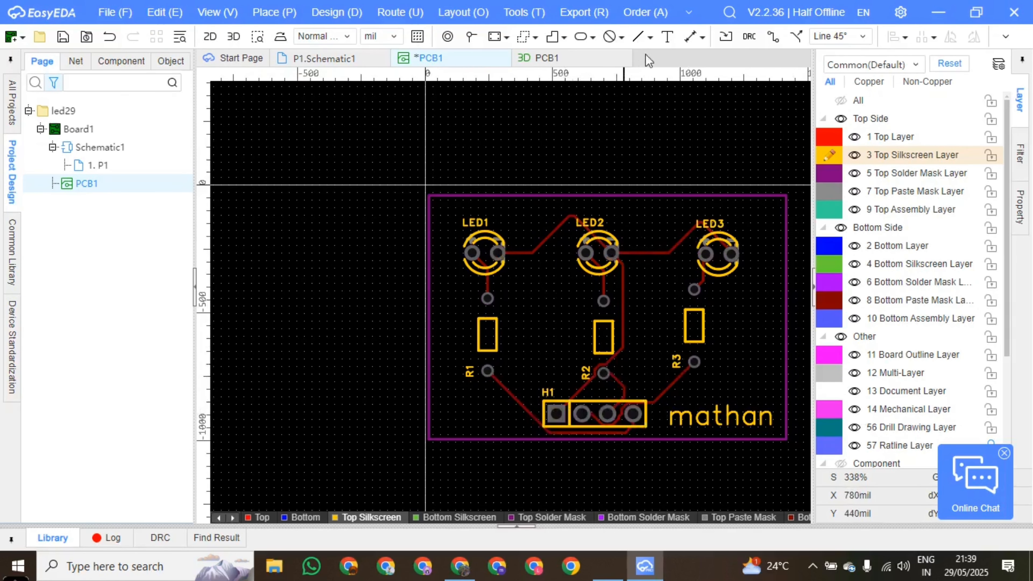
Place the text "gnd" with a height of 44 on the top silkscreen, above the last pin of header H1.
{"action": "left_click", "coordinate": [668, 37]}
{"action": "type", "text": "gnd"}
{"action": "double_click", "coordinate": [472, 353]}
{"action": "type", "text": "44"}
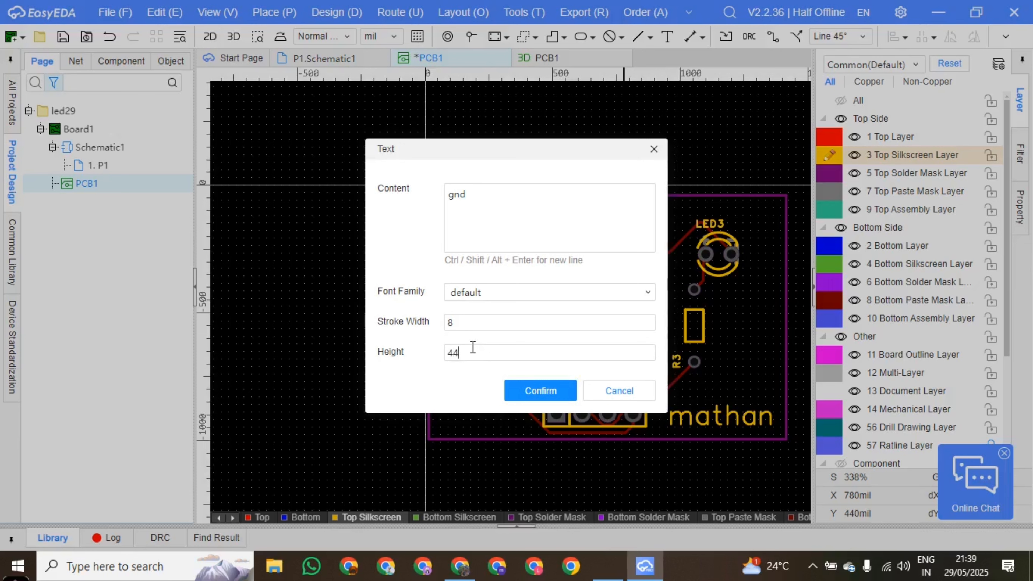
{"action": "left_click", "coordinate": [536, 391]}
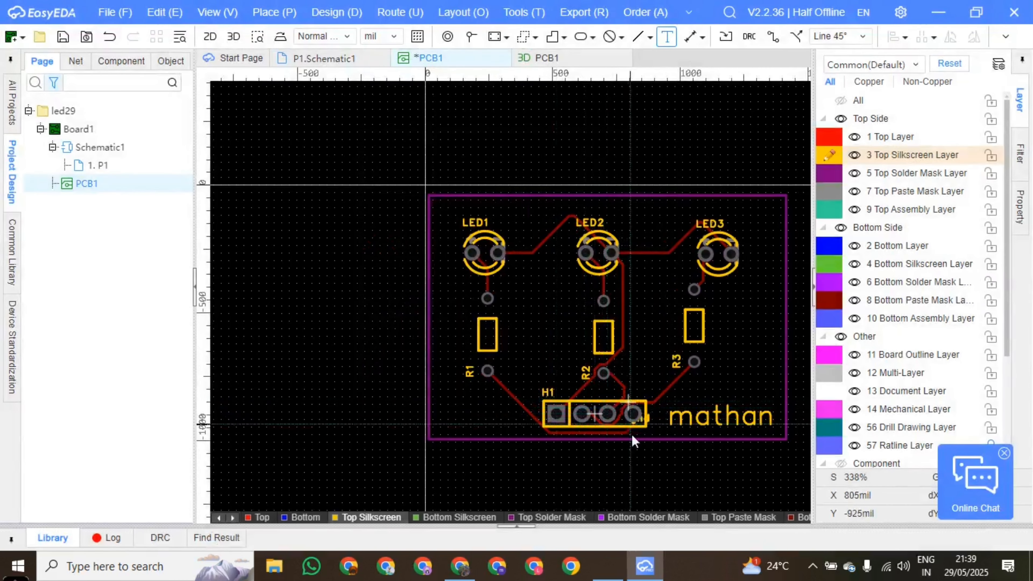
{"action": "left_click", "coordinate": [628, 395]}
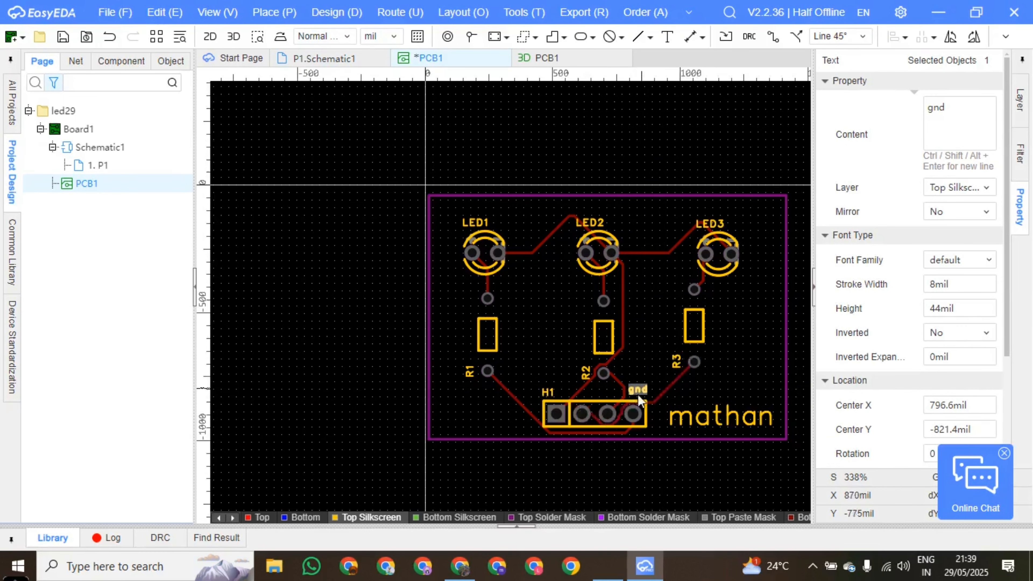
{"action": "left_click", "coordinate": [649, 368]}
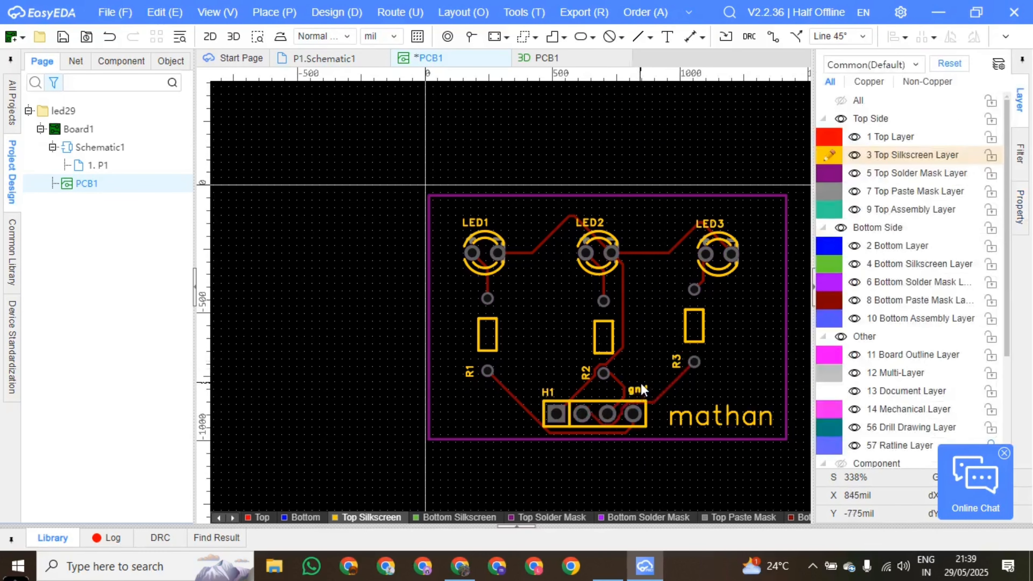
Save the board and move the "gnd" label above the H1 designator, near the header's first pin.
{"action": "left_click_drag", "start_coordinate": [641, 392], "coordinate": [522, 418]}
{"action": "key", "text": "ctrl+s"}
{"action": "left_click_drag", "start_coordinate": [525, 416], "coordinate": [557, 381]}
{"action": "left_click", "coordinate": [694, 358]}
{"action": "left_click", "coordinate": [643, 385]}
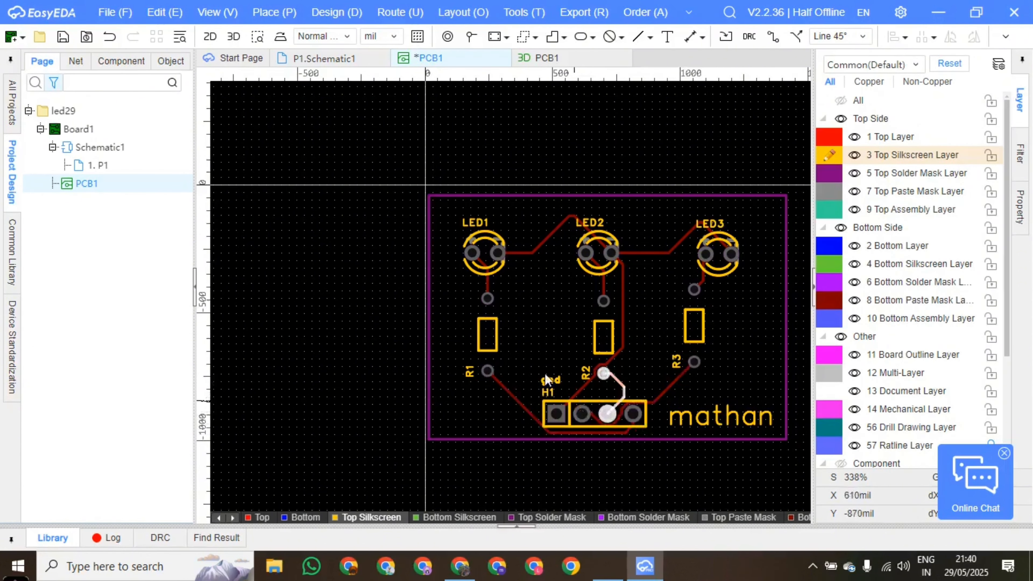
Return to the 3D view to check the board with its silkscreen labels.
{"action": "left_click", "coordinate": [538, 58]}
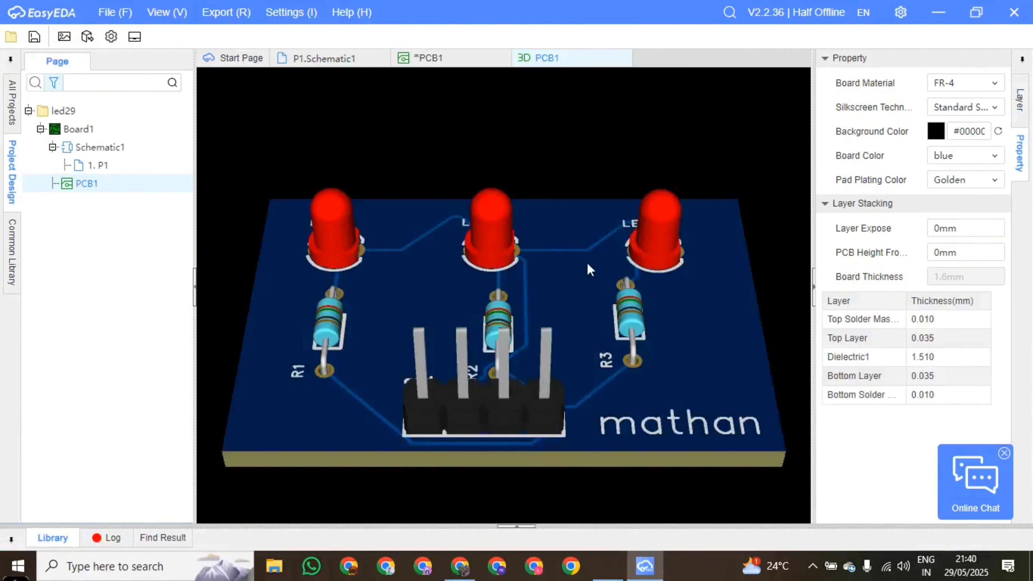